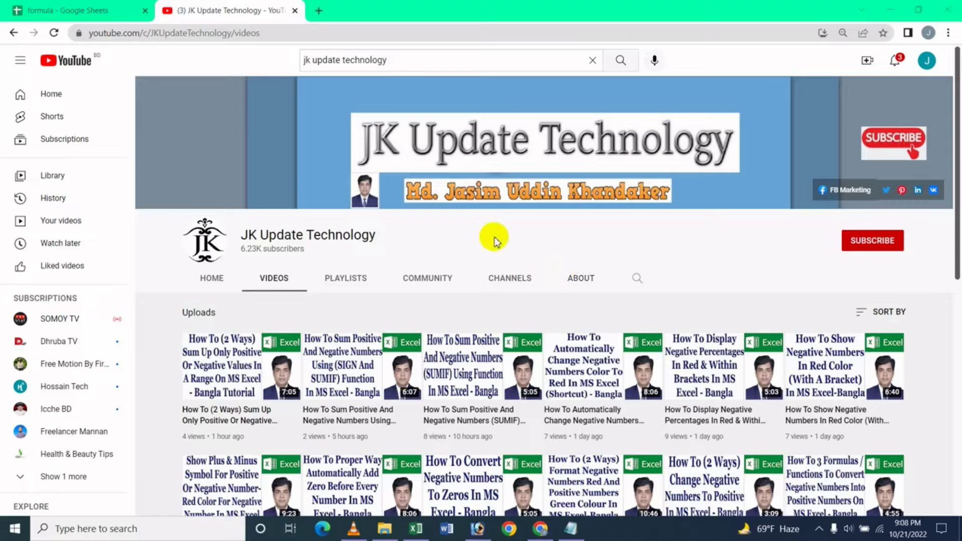
Switch from the YouTube page to the blank Sheet2 of the Book1 Excel workbook.
click(422, 535)
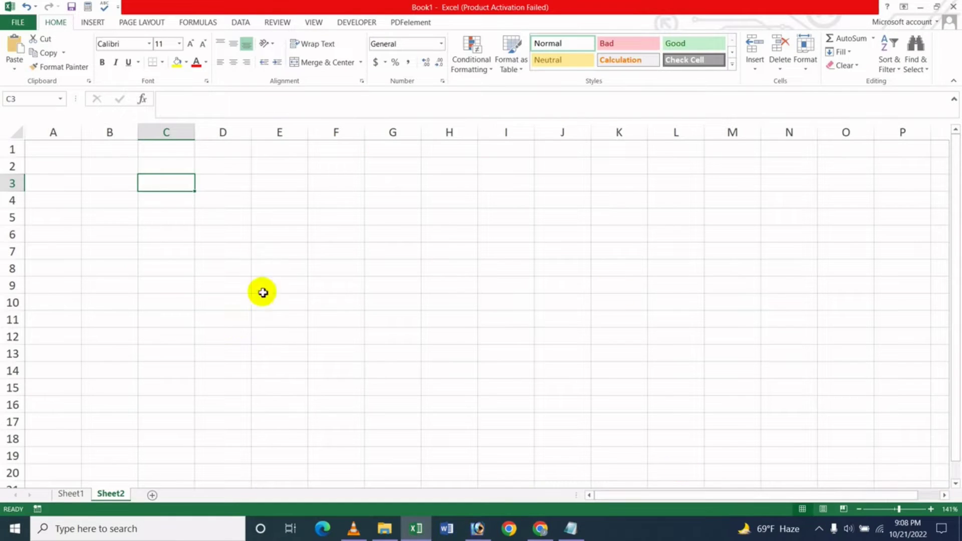
Enter the header 'Number' in cell C4.
click(202, 276)
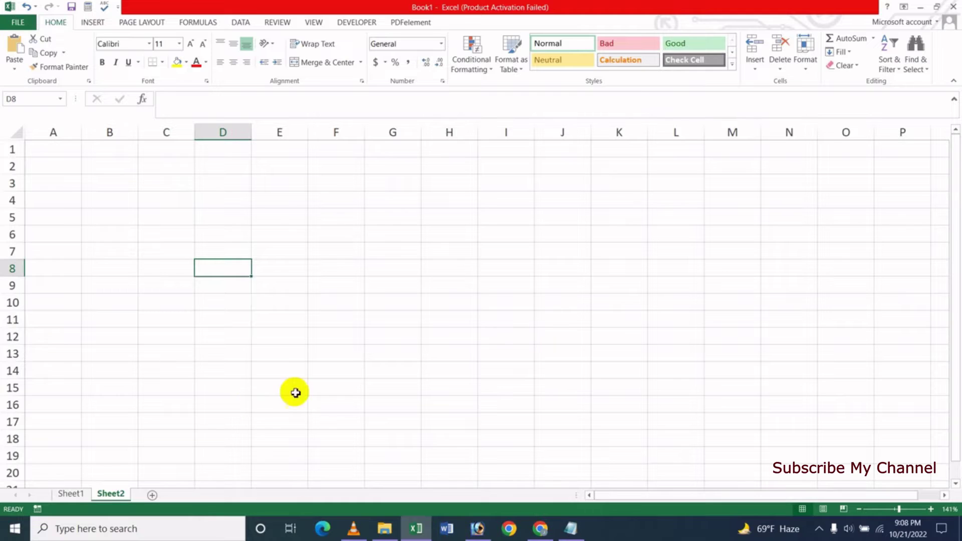
click(176, 214)
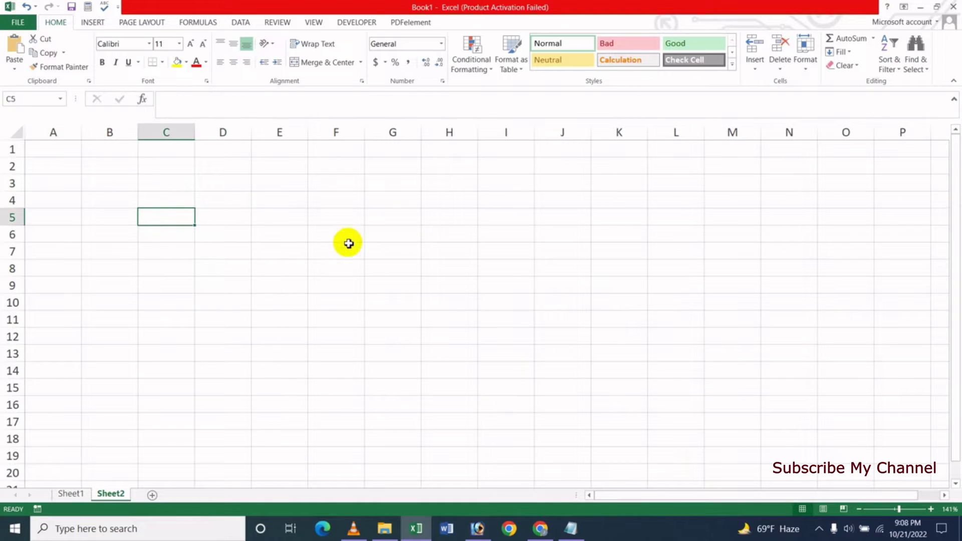
click(245, 217)
click(178, 204)
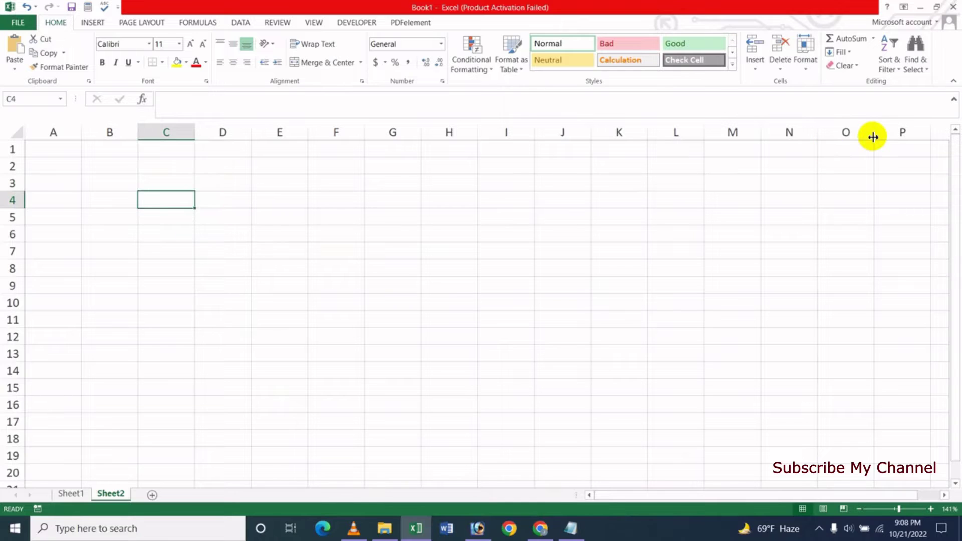
text(Number)
key(Return)
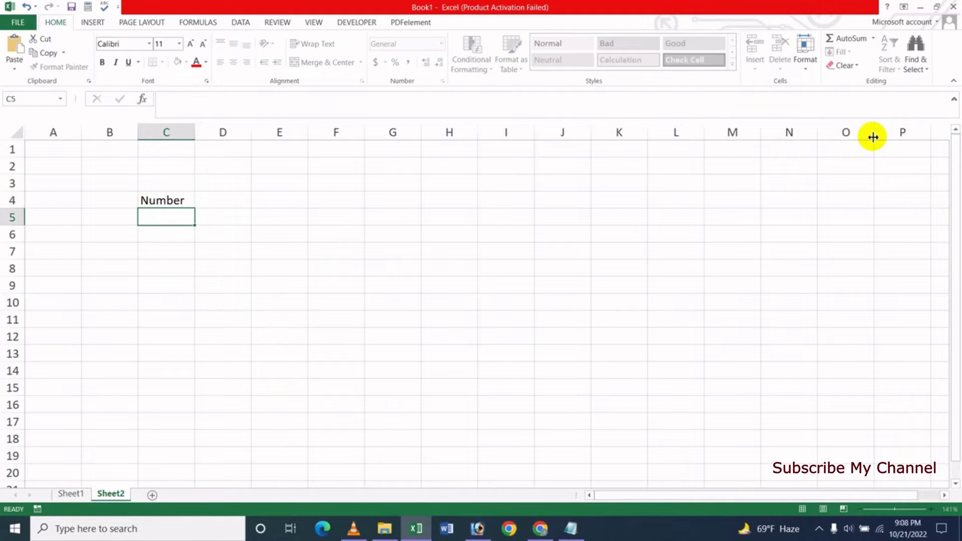
Fill C5:C10 with 58, -69, 45, 66, -36 and 45.
text(58)
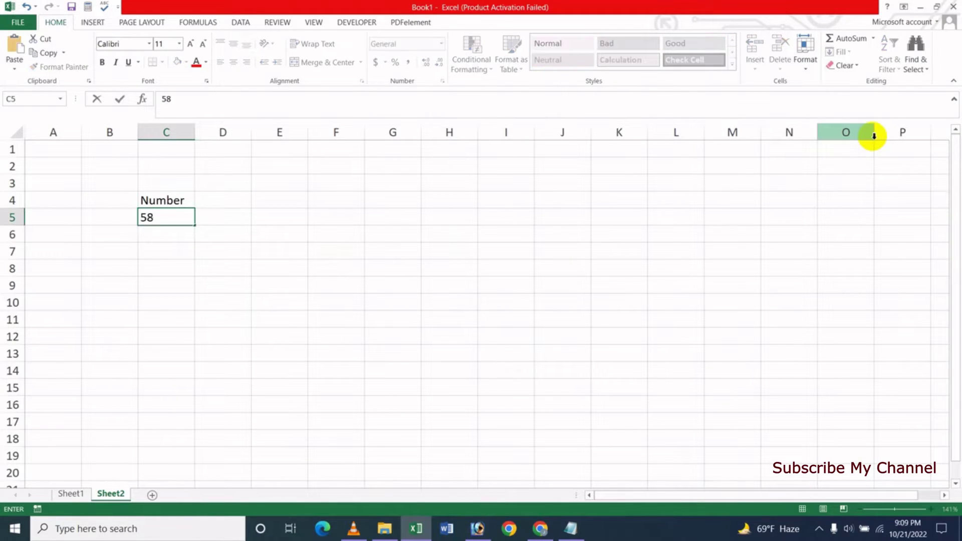
key(Return)
text(-69)
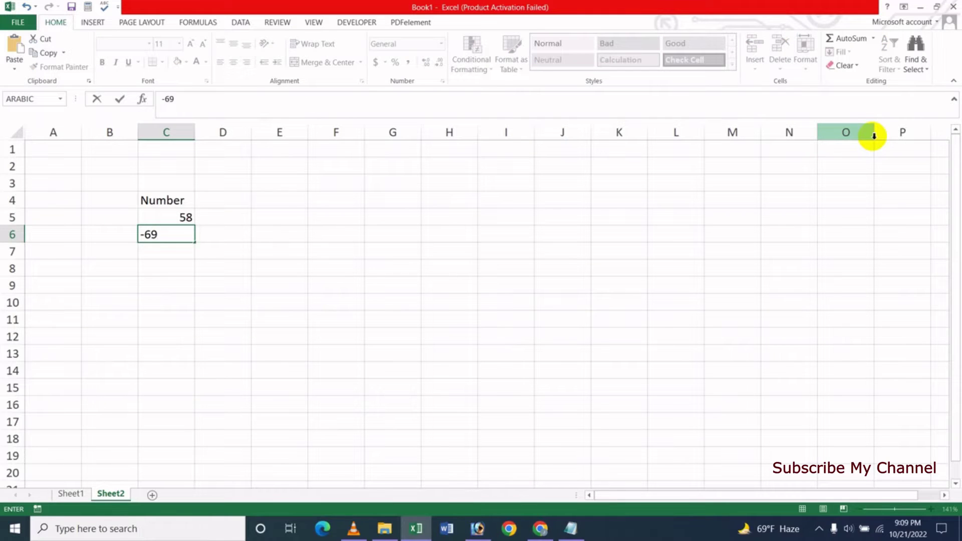
key(Return)
text(45)
key(Return)
text(66)
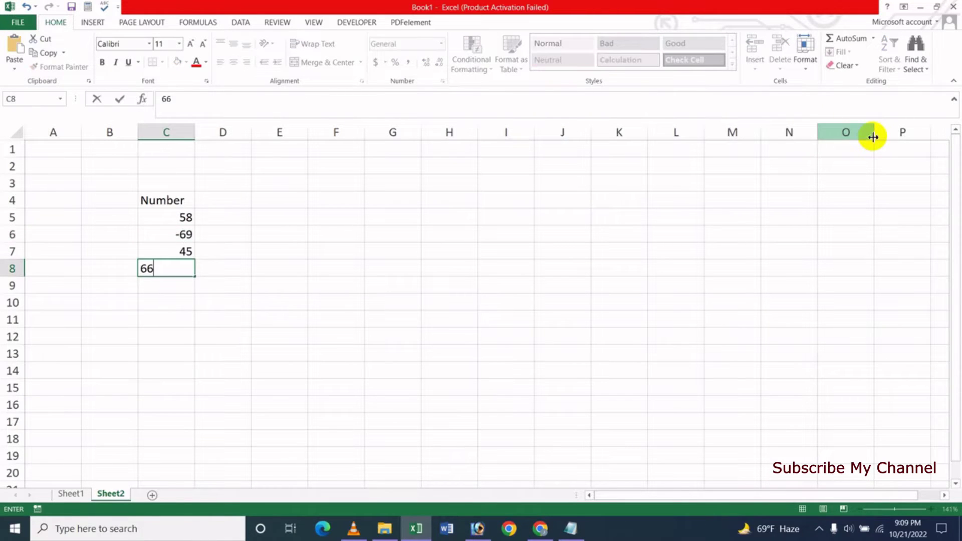
key(Return)
text(-36)
key(Return)
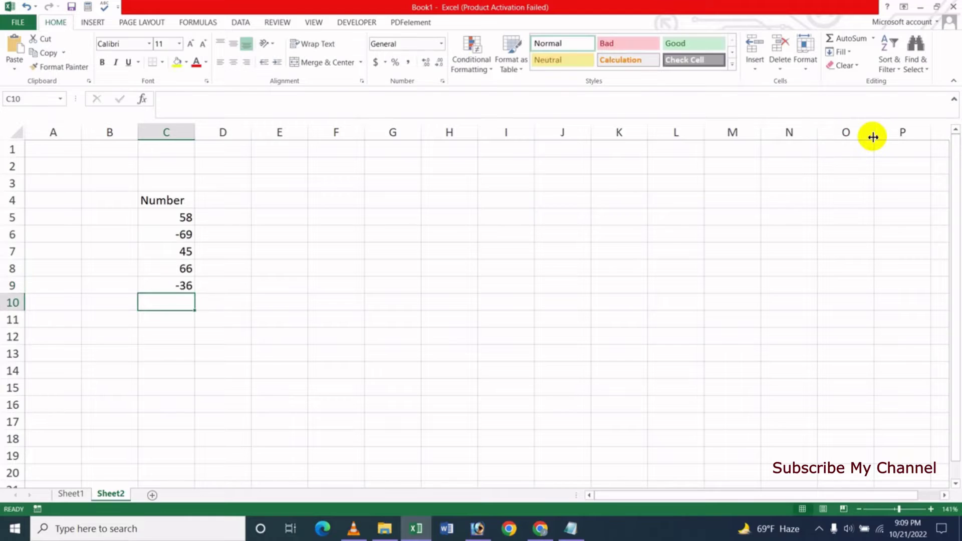
text(45)
key(Return)
Fill C11:C17 with -34, -47, -23, 48, 12, -39 and -89.
text(28)
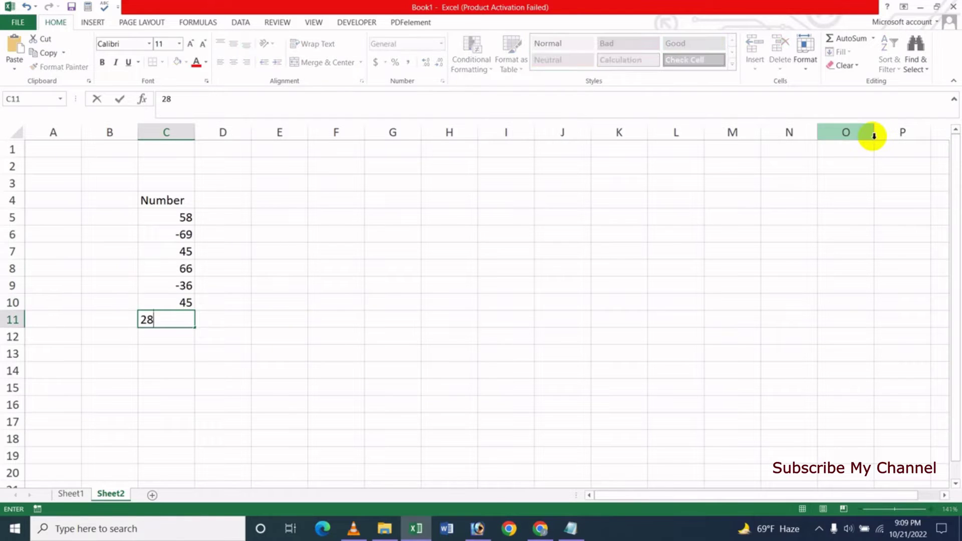
text(-34)
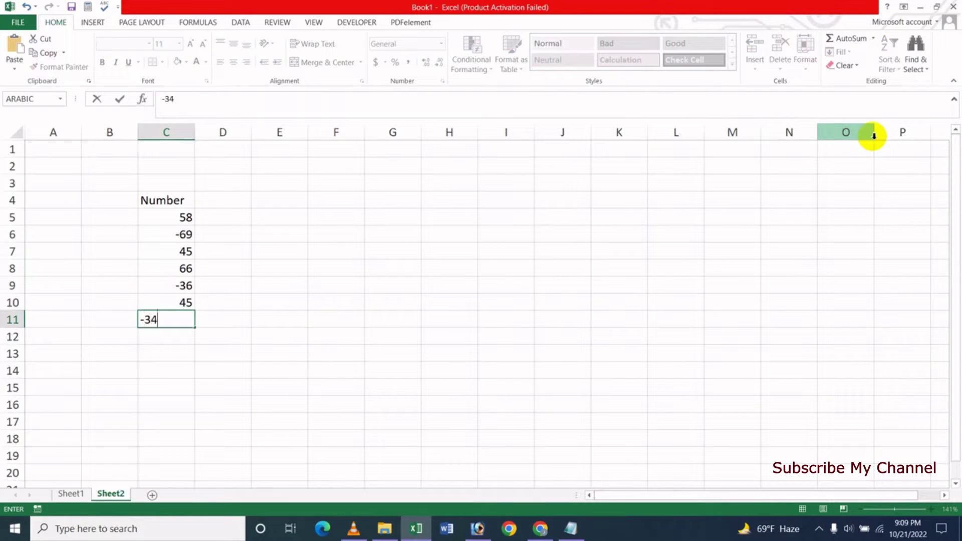
key(Return)
key(Return)
key(Up)
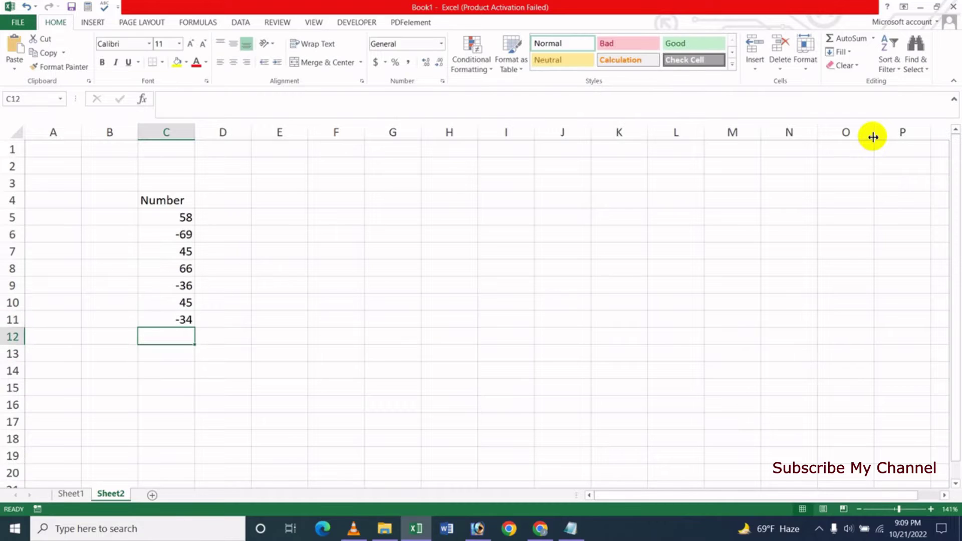
text(-47)
key(Return)
text(-)
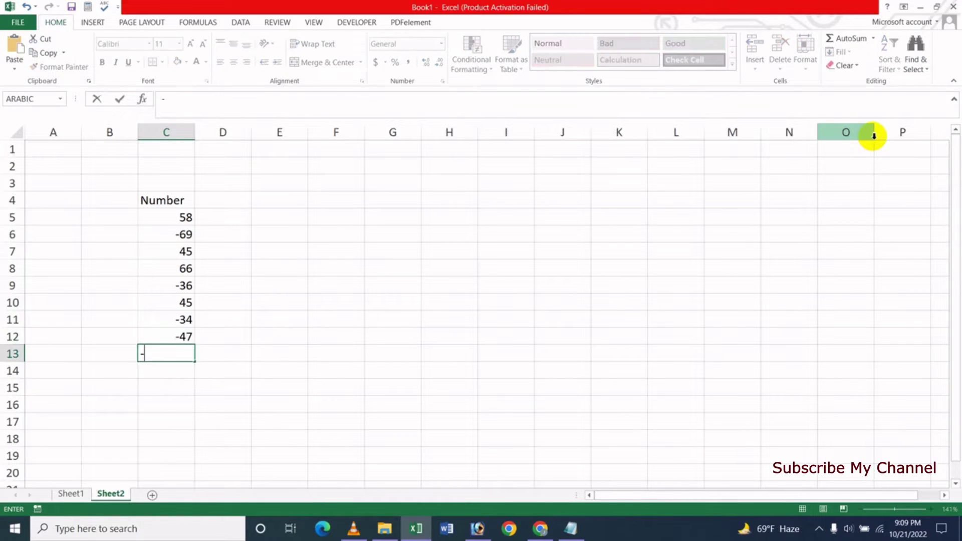
text(23)
key(Return)
text(48)
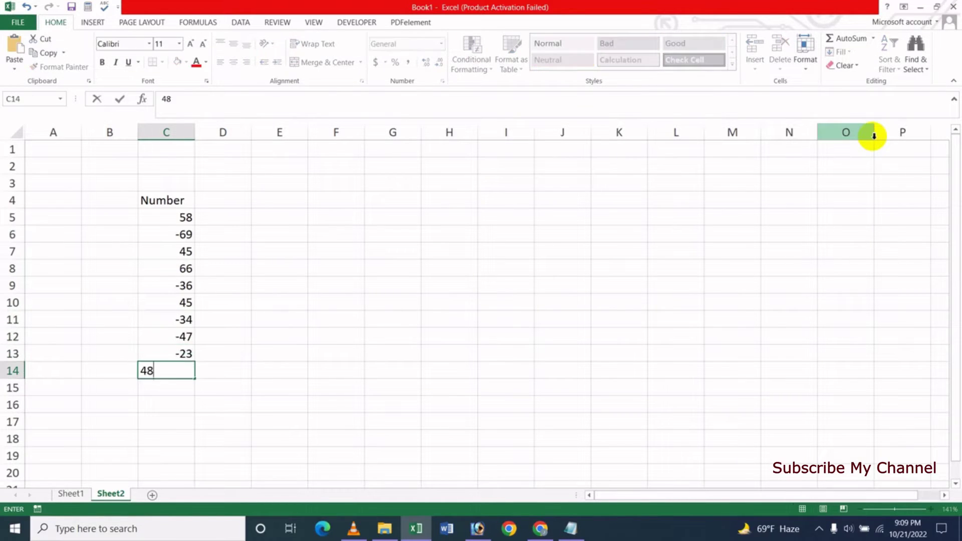
key(Return)
text(12)
key(Return)
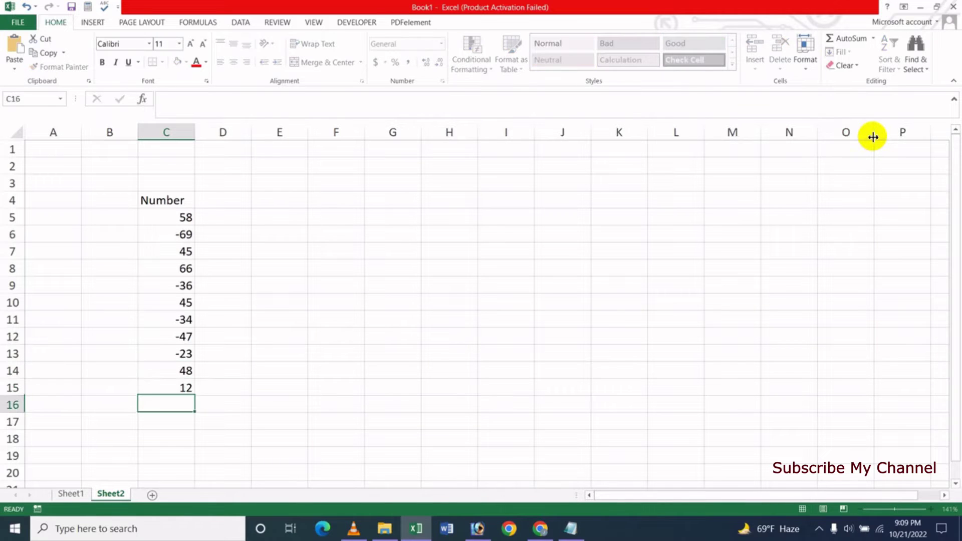
text(-39)
key(Return)
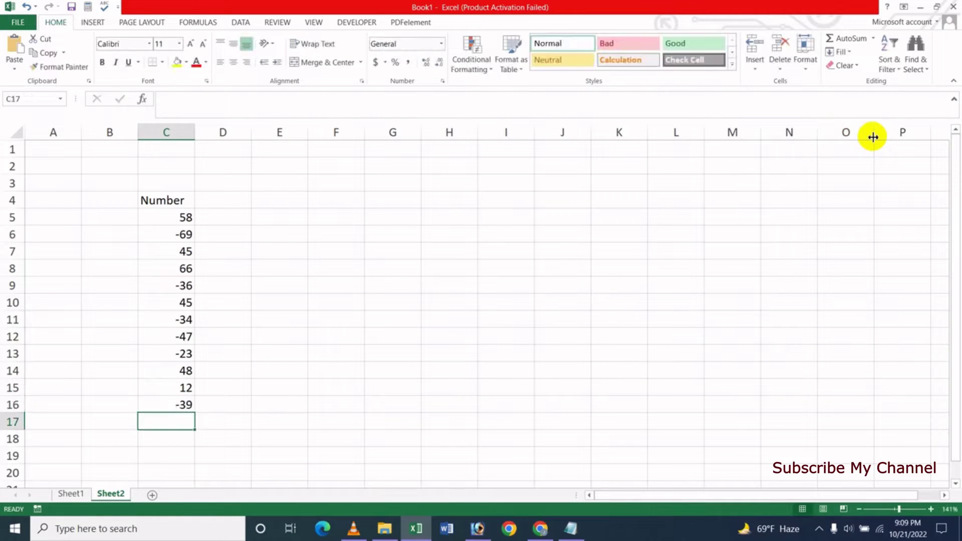
text(-89)
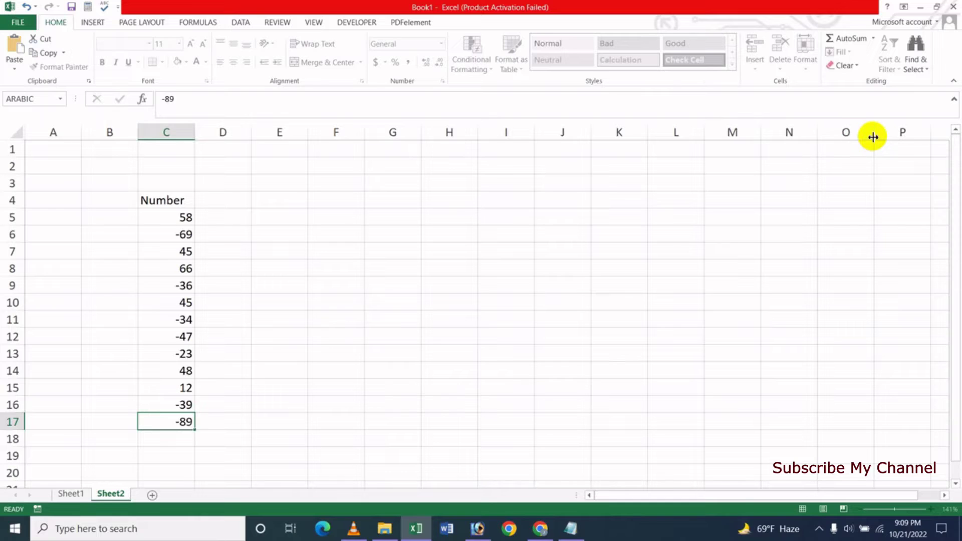
key(Return)
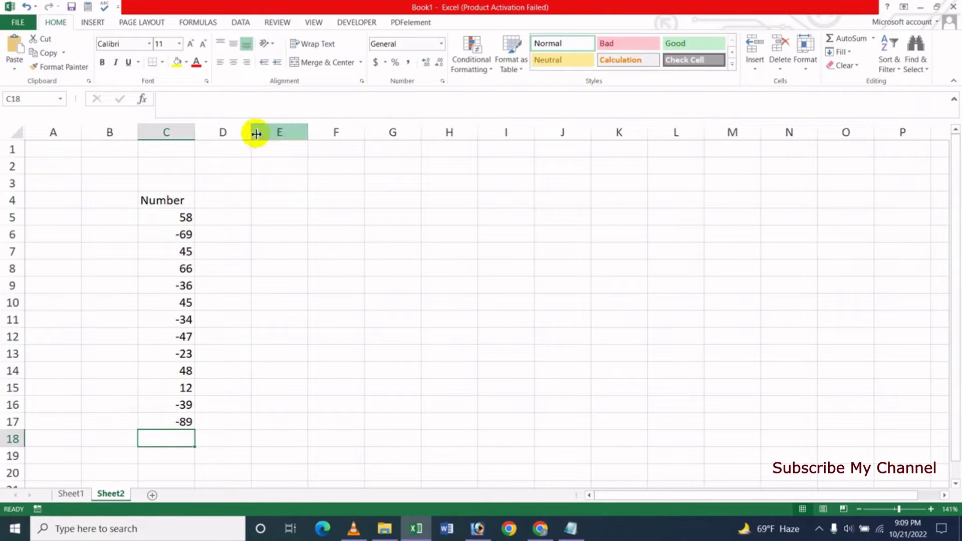
Widen columns D and E and add headers 'Positive' in D4 and 'Negative' in E4.
drag(252, 132, 276, 134)
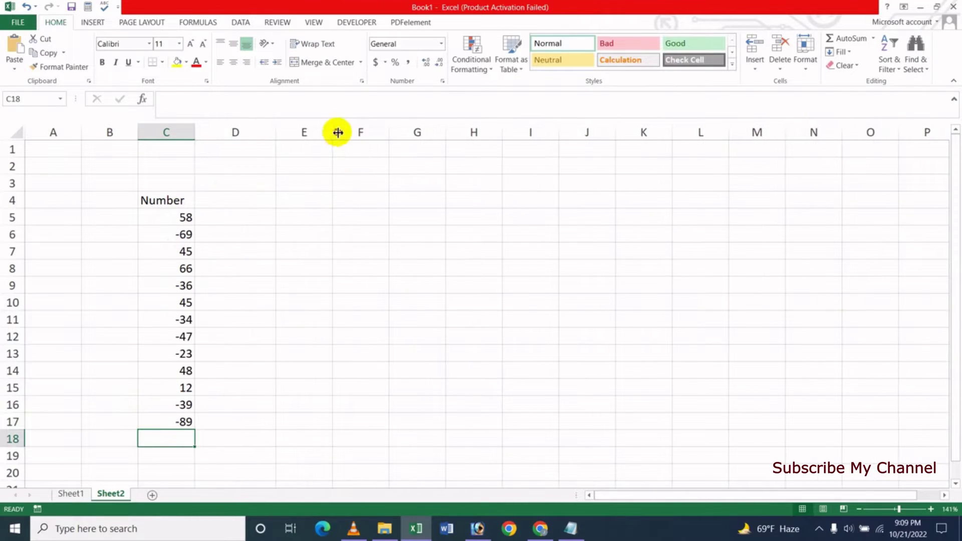
drag(337, 132, 365, 133)
click(343, 249)
click(258, 206)
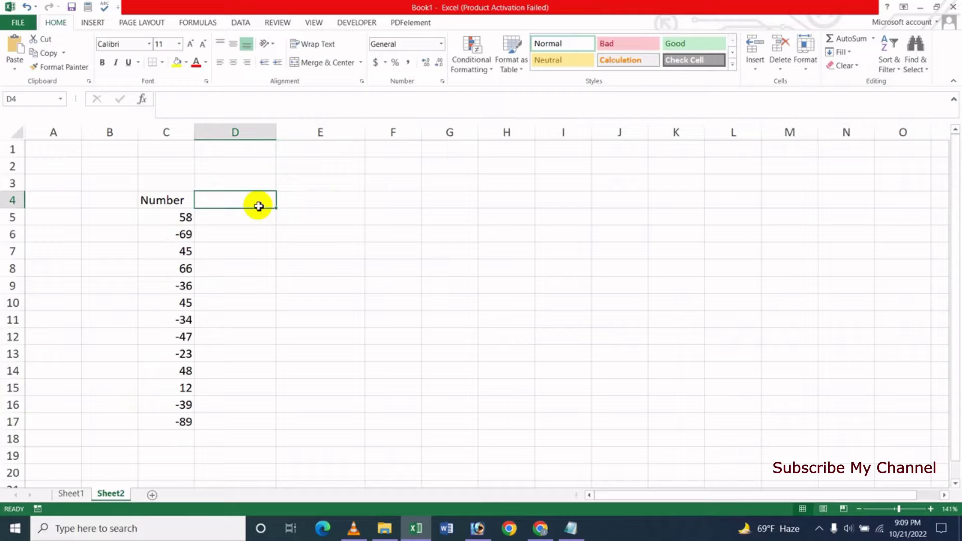
text(Positive)
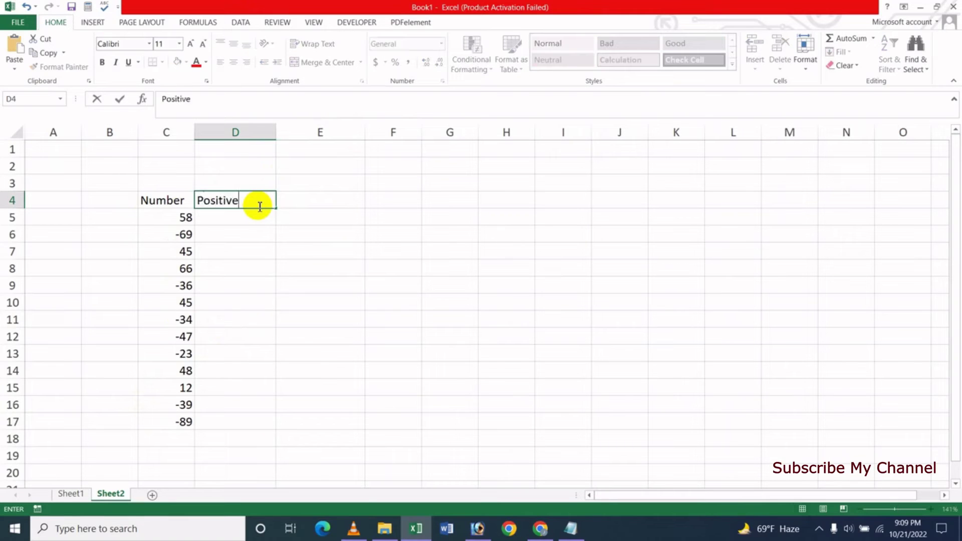
key(Tab)
text(Negativb)
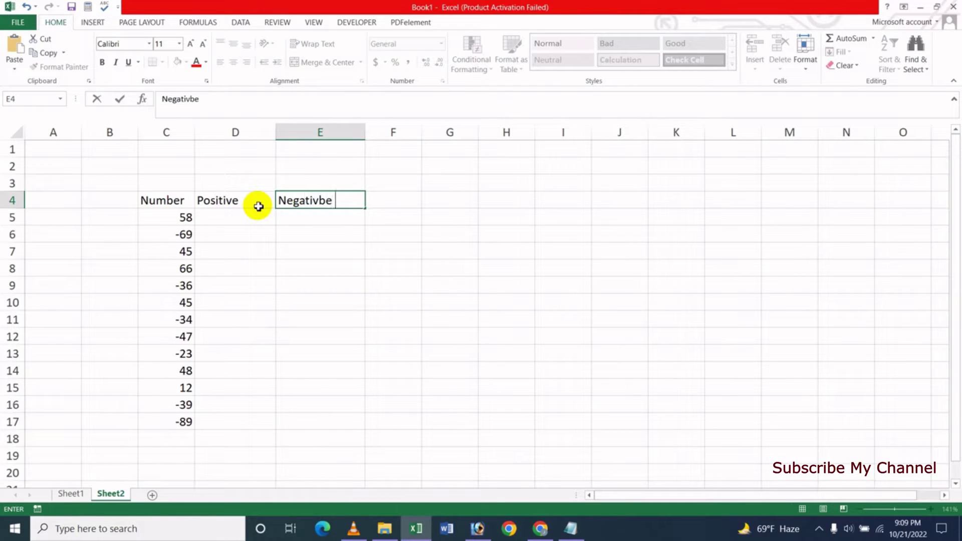
key(BackSpace)
text(e)
key(Return)
key(Up)
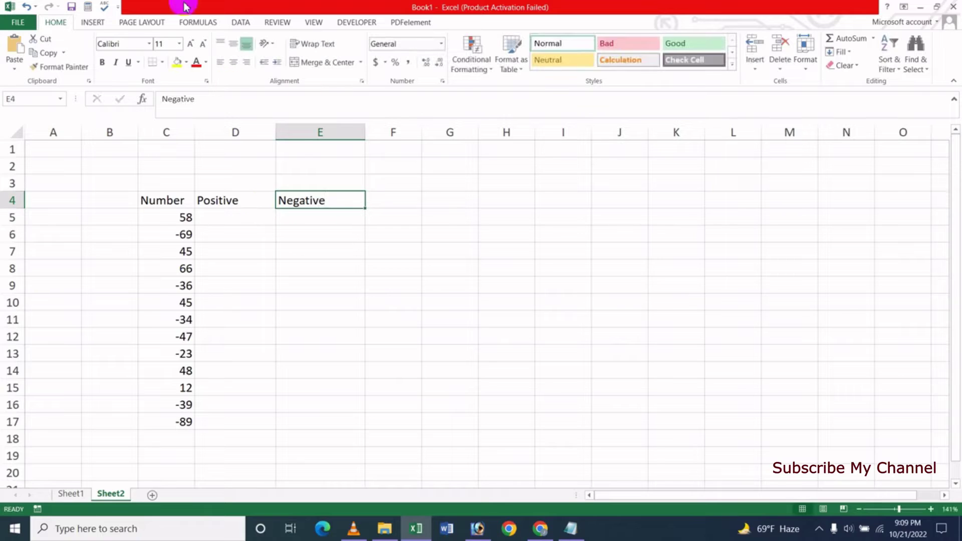
Centre-align the table C4:E17 and make the header row C4:E4 bold.
mouse_move(161, 200)
mouse_down()
mouse_move(214, 404)
mouse_move(262, 410)
mouse_move(281, 425)
mouse_up()
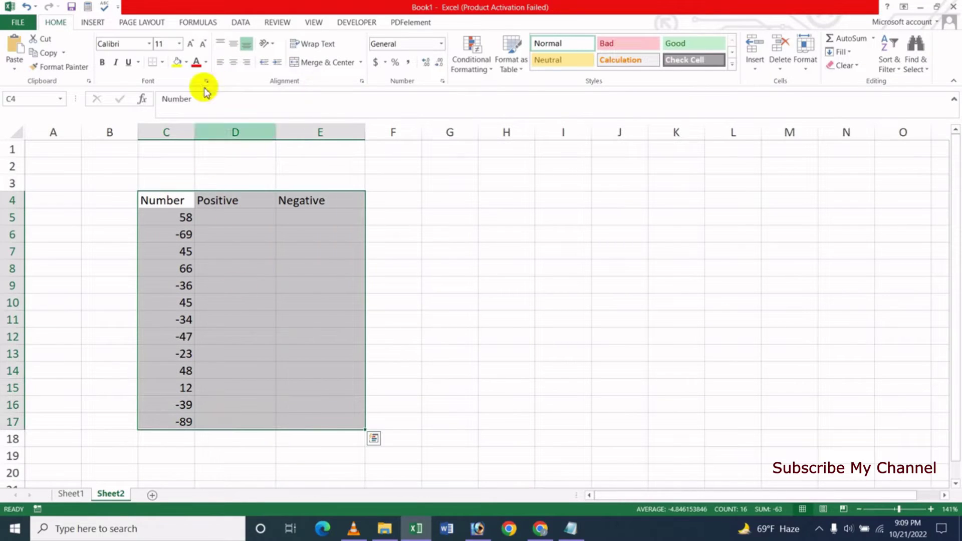
click(233, 62)
click(432, 254)
click(184, 198)
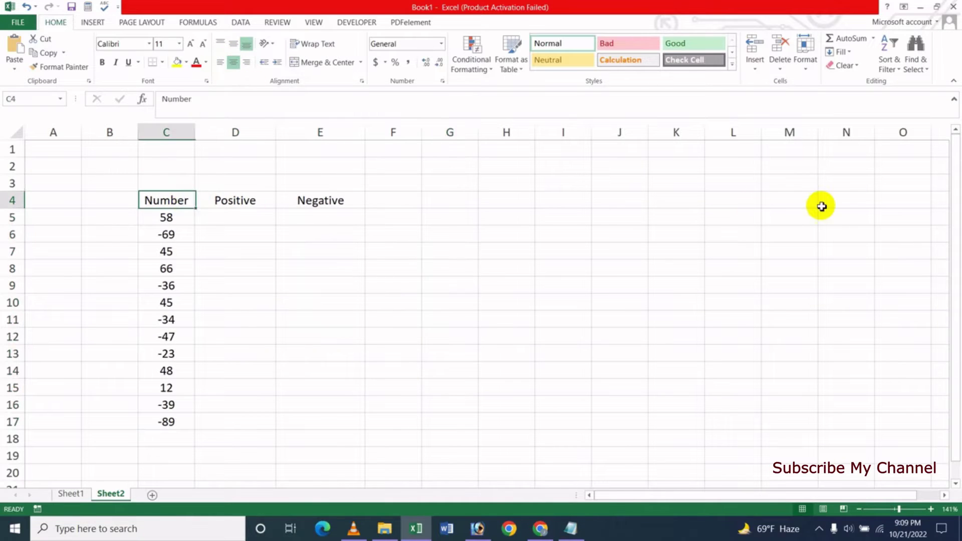
key(shift+Right)
key(shift+Right)
key(ctrl+b)
key(Down)
key(Down)
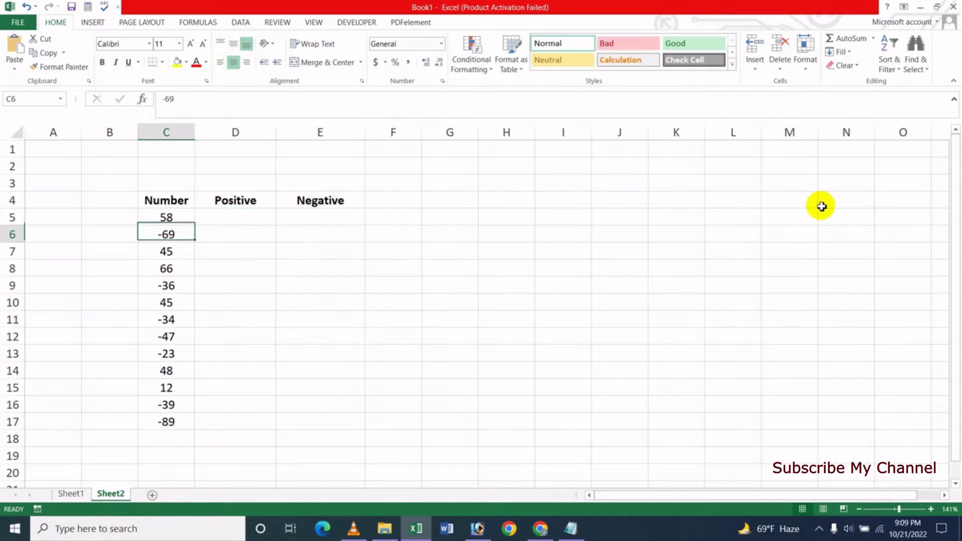
click(242, 217)
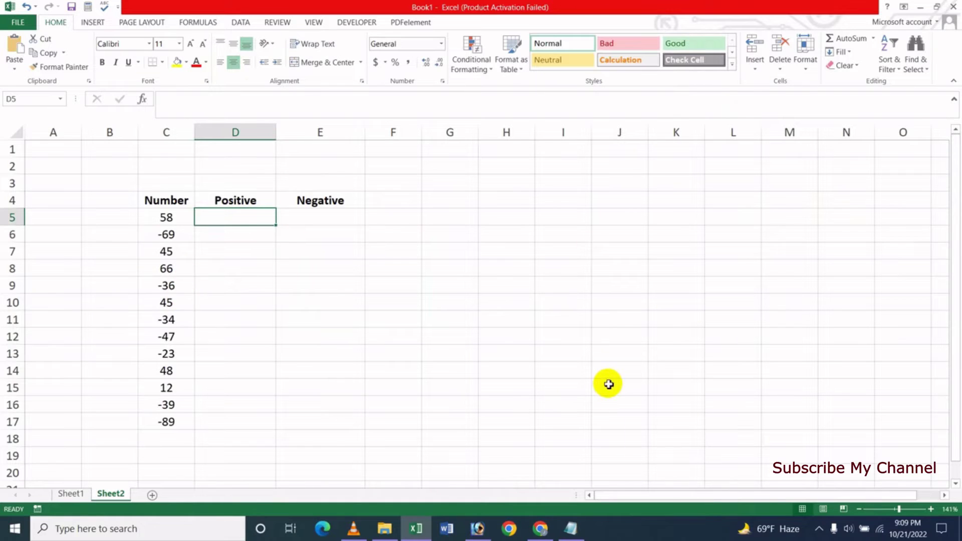
In D5, write =COUNTIF(C5:C17,">0") to count the positive Number values.
text(=)
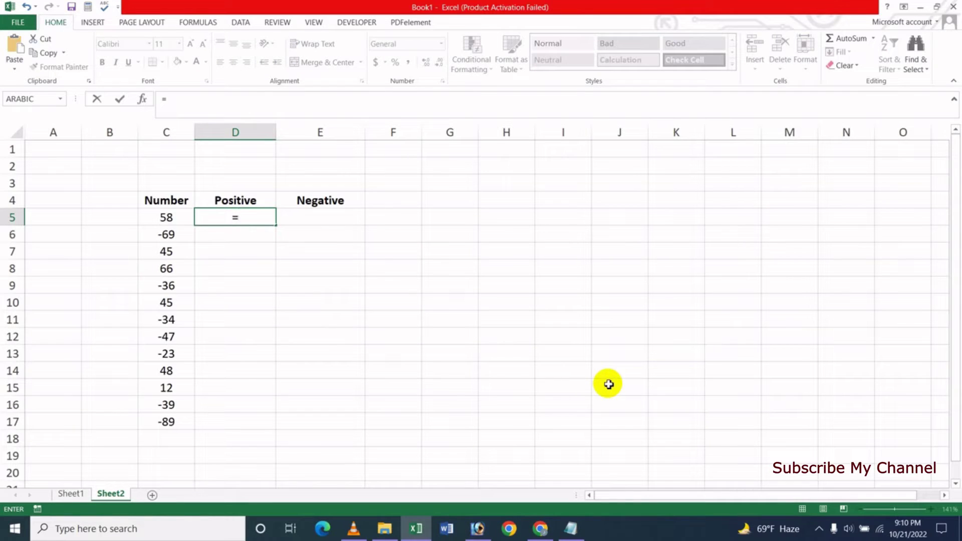
text(count)
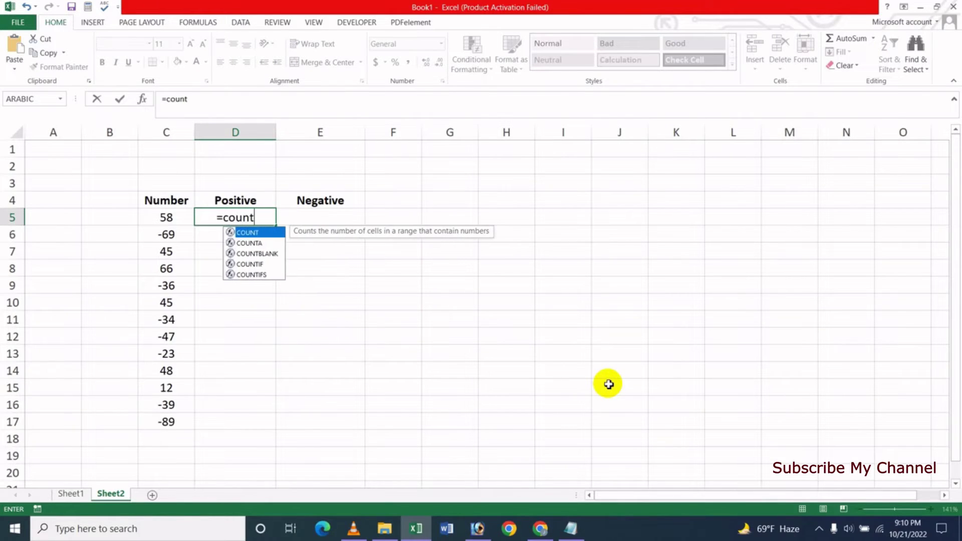
text(i)
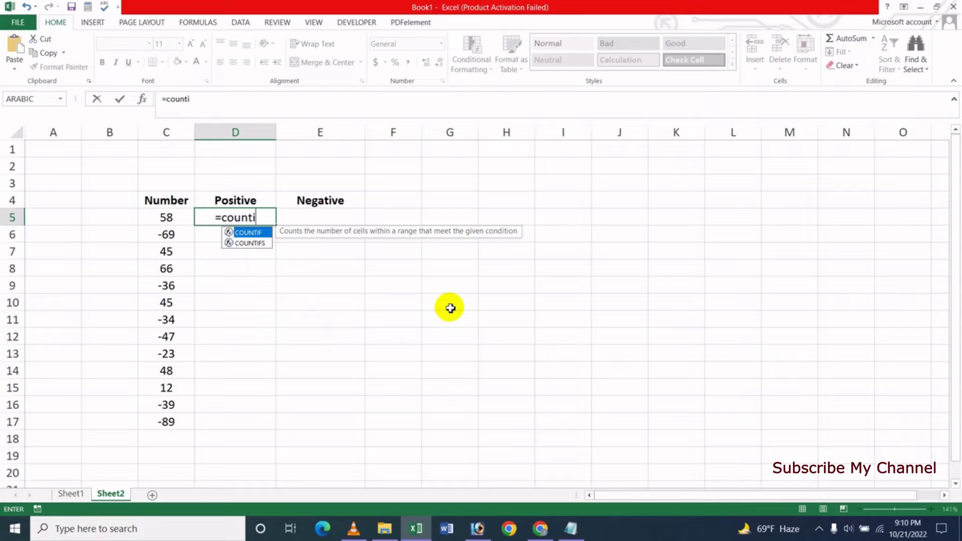
key(Tab)
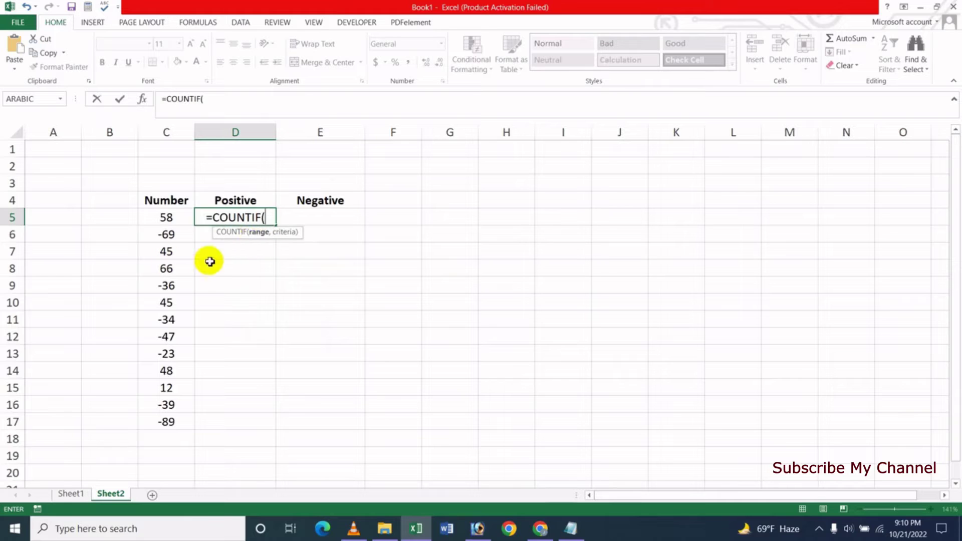
drag(169, 219, 177, 422)
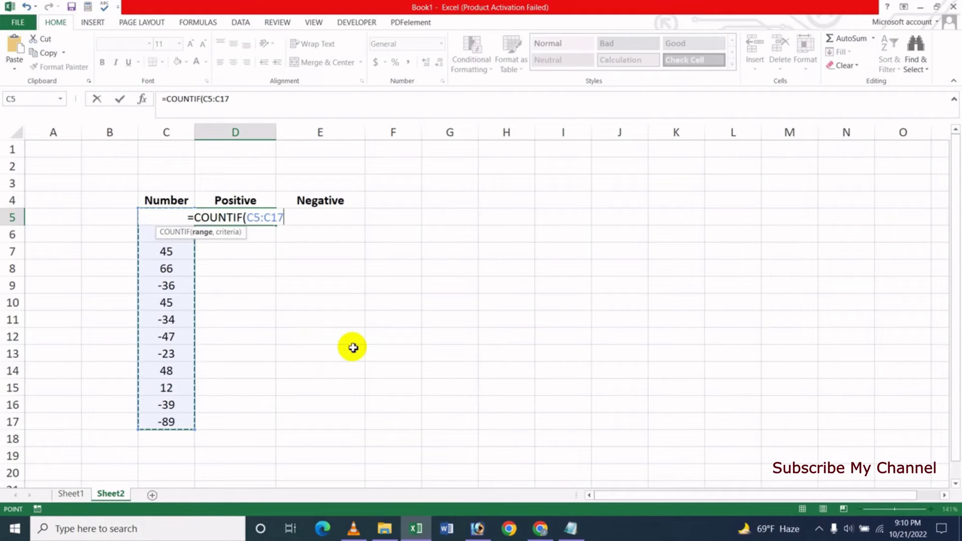
text(,)
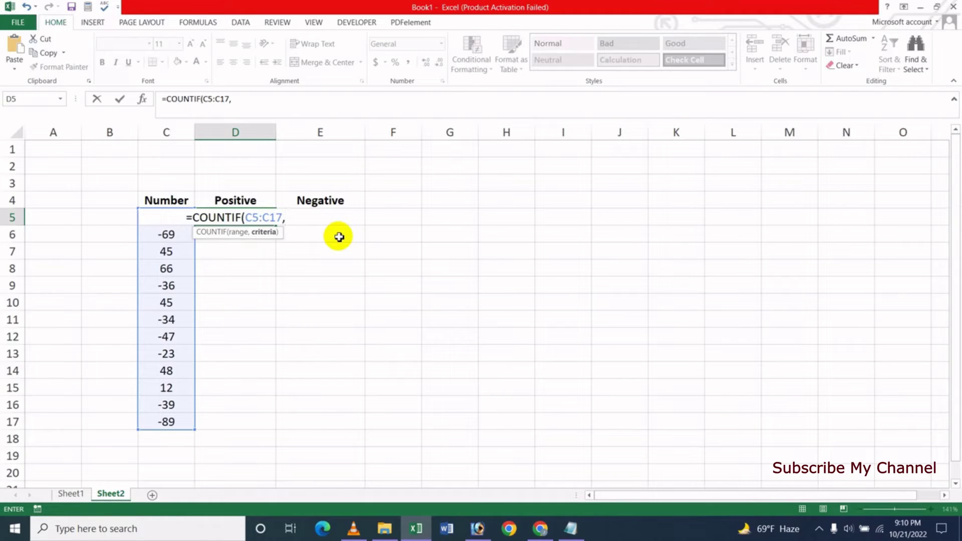
text(")
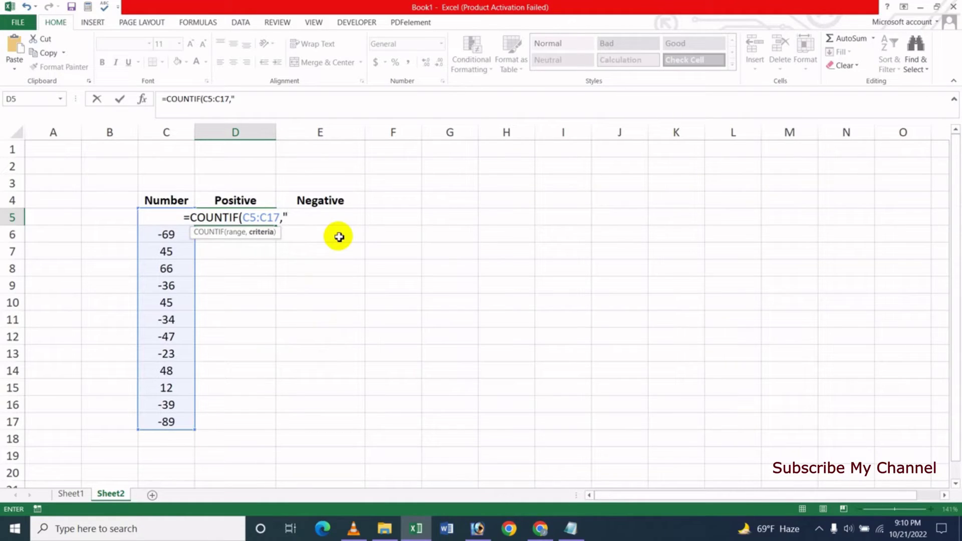
text(>0)
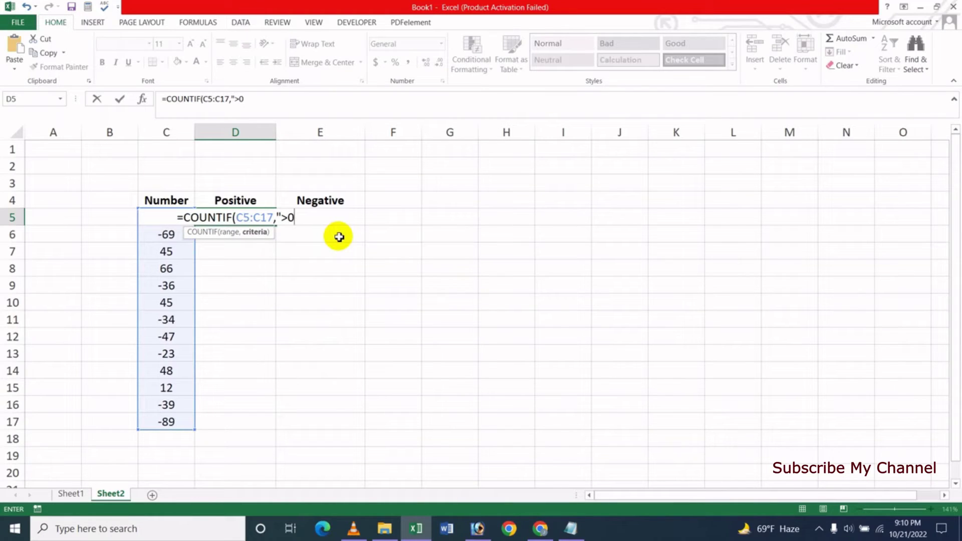
text(")
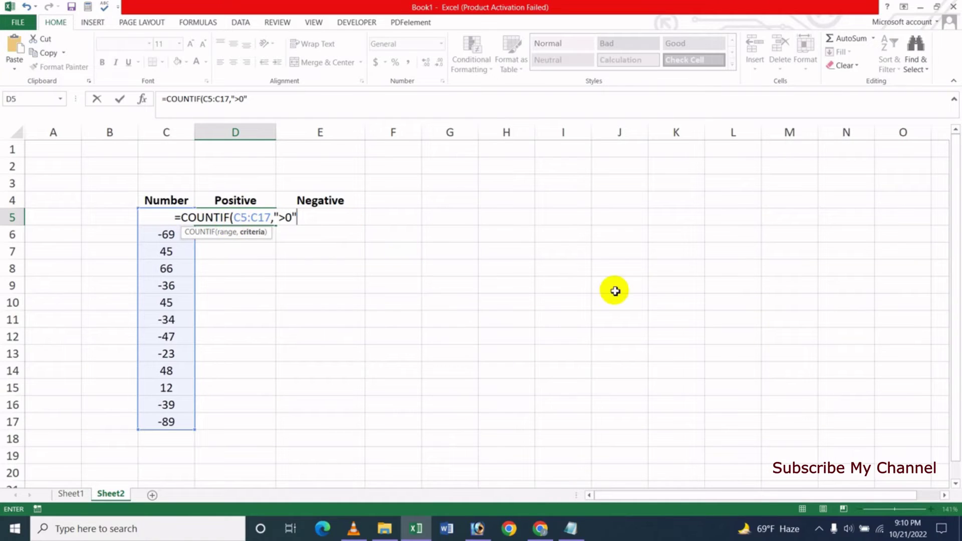
text())
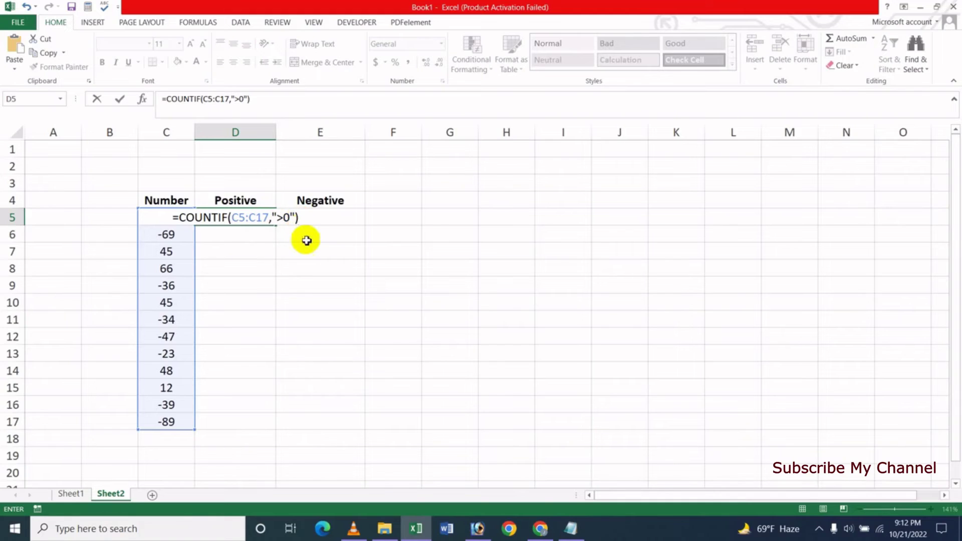
Commit the D5 formula so it shows 6, and check the six positive values in column C.
key(Return)
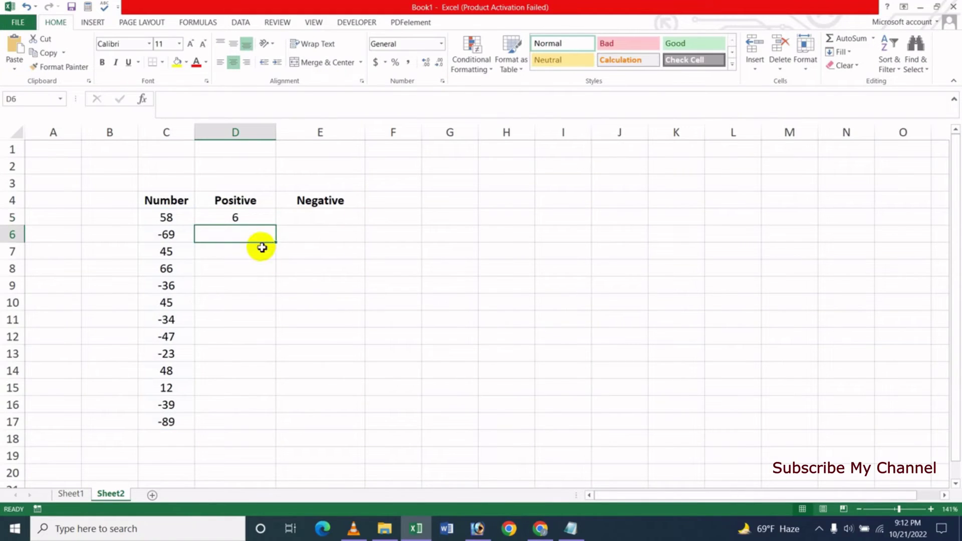
click(240, 219)
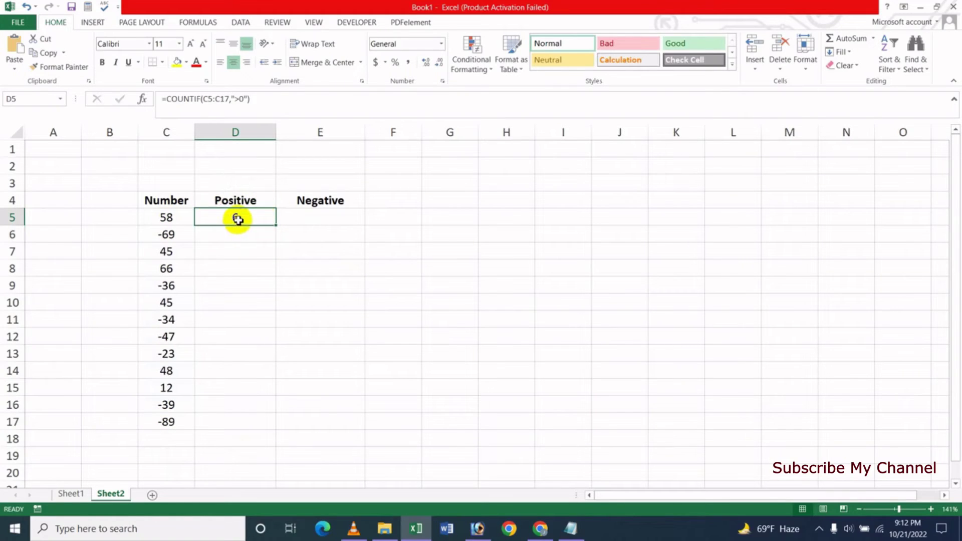
click(168, 218)
click(167, 251)
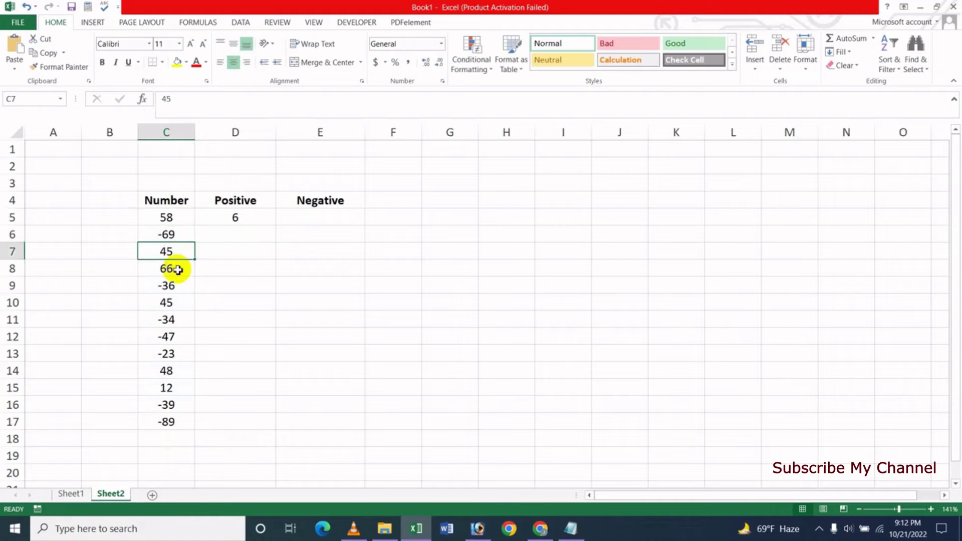
click(179, 271)
click(184, 302)
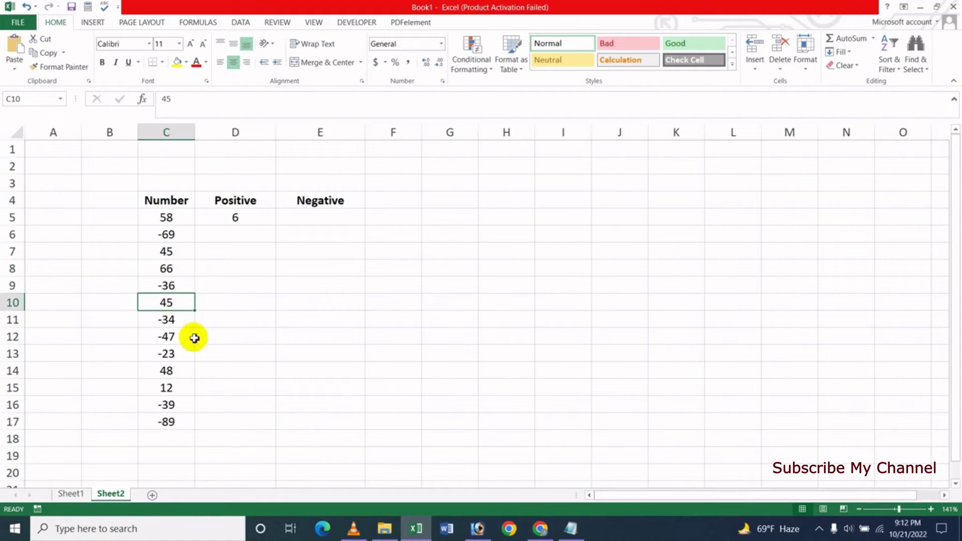
click(179, 374)
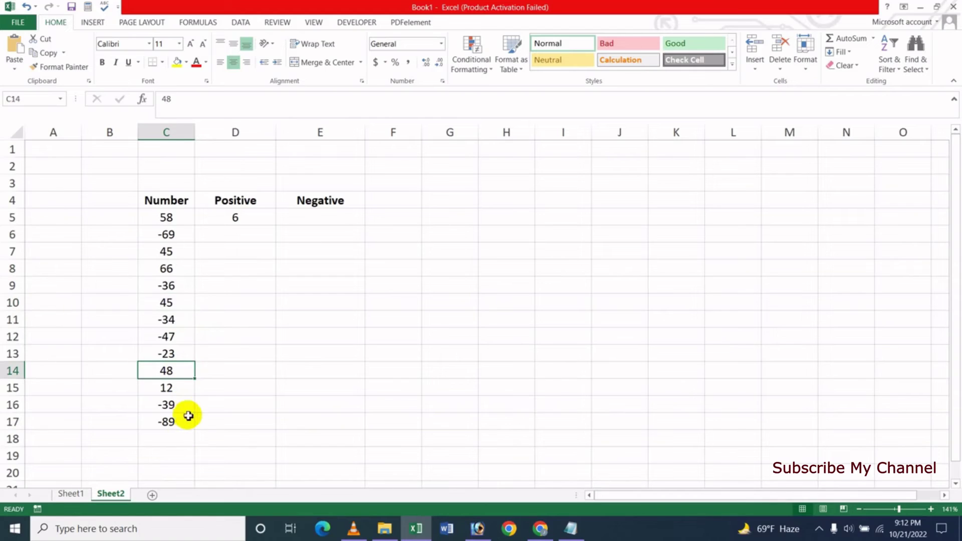
click(181, 391)
click(233, 221)
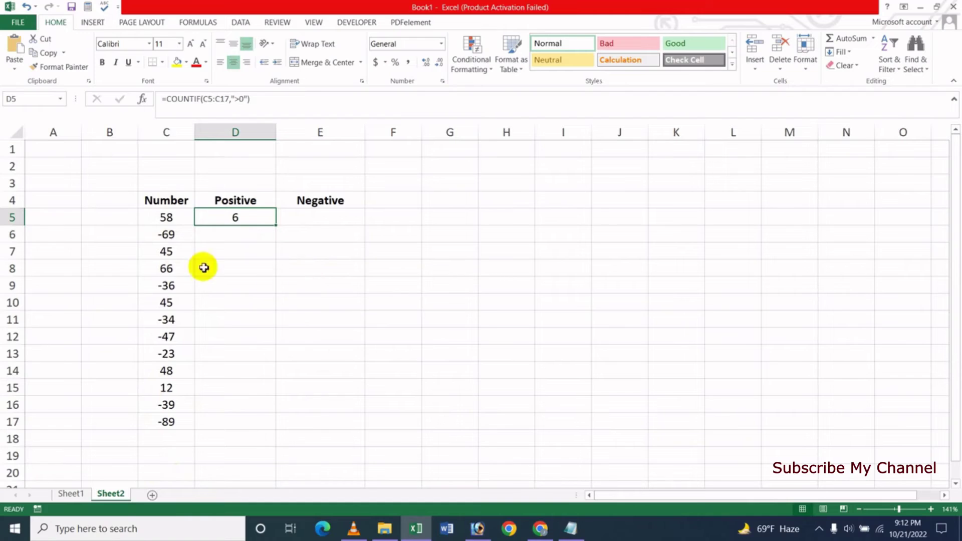
In E5, write =COUNTIF(C5:C17,"<0") to count the negative Number values.
click(336, 219)
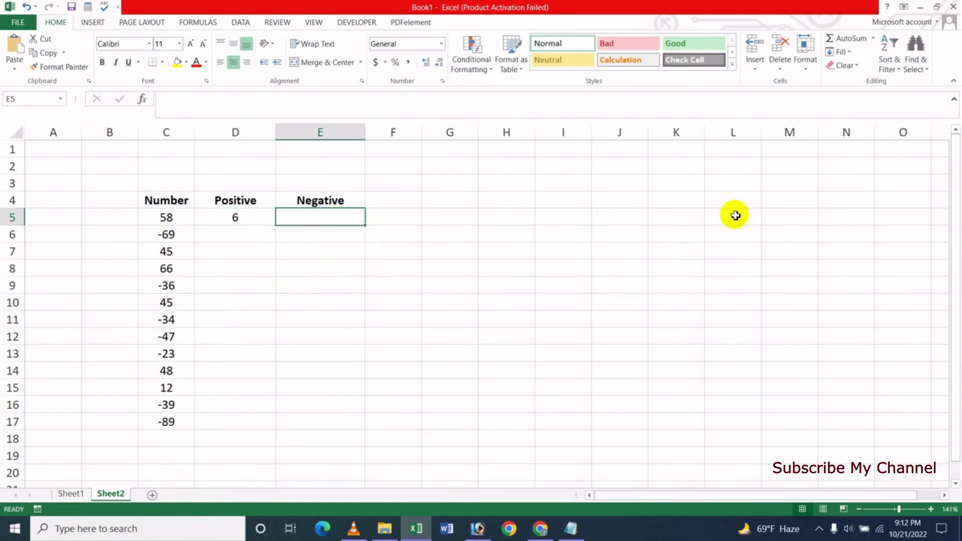
text(=)
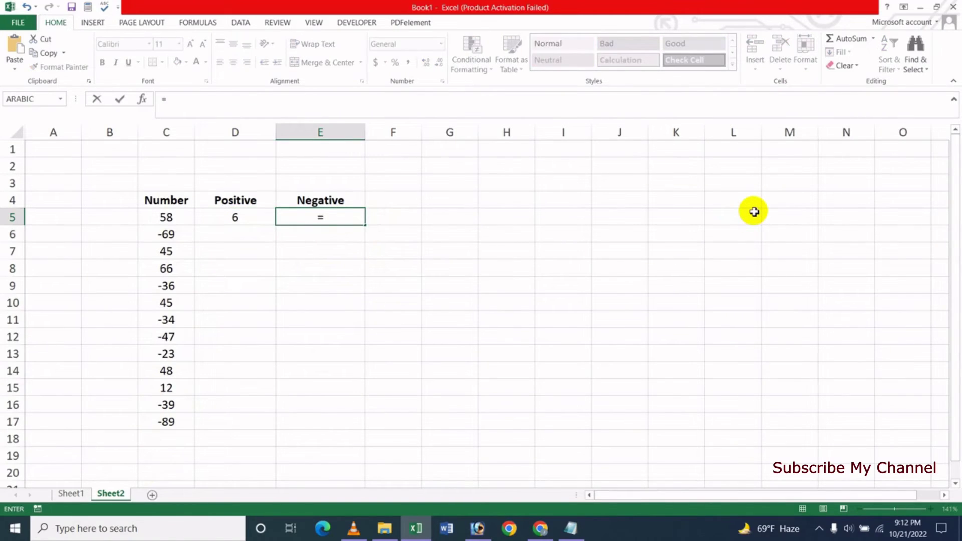
text(counti)
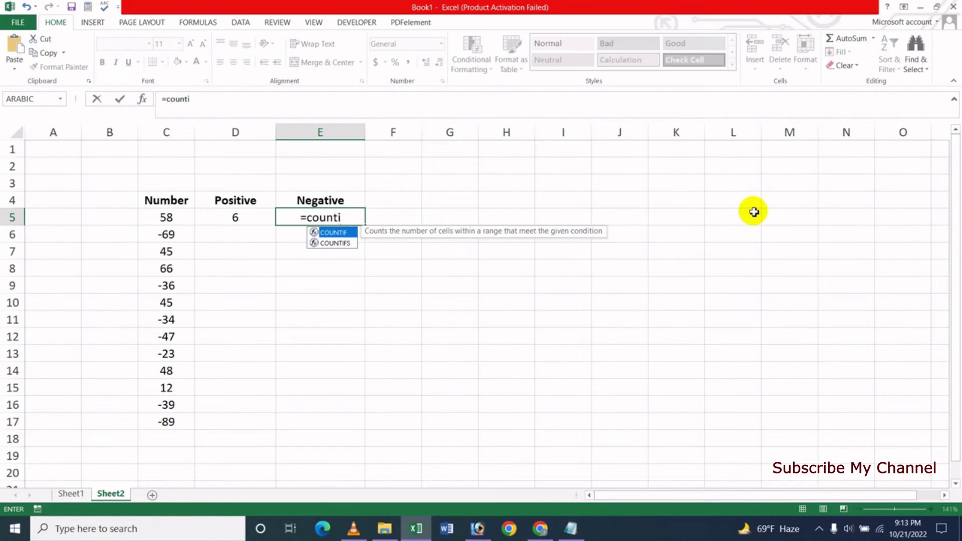
key(Tab)
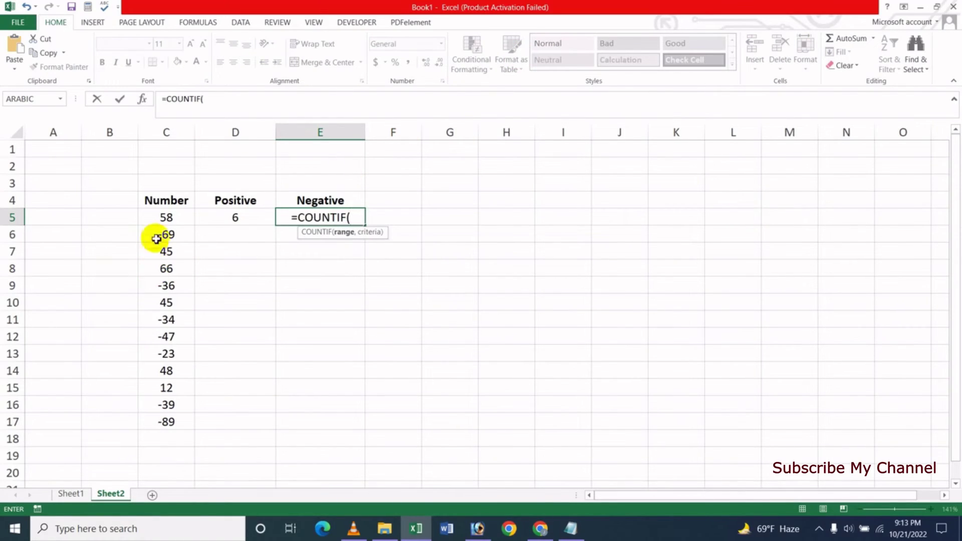
drag(165, 217, 165, 421)
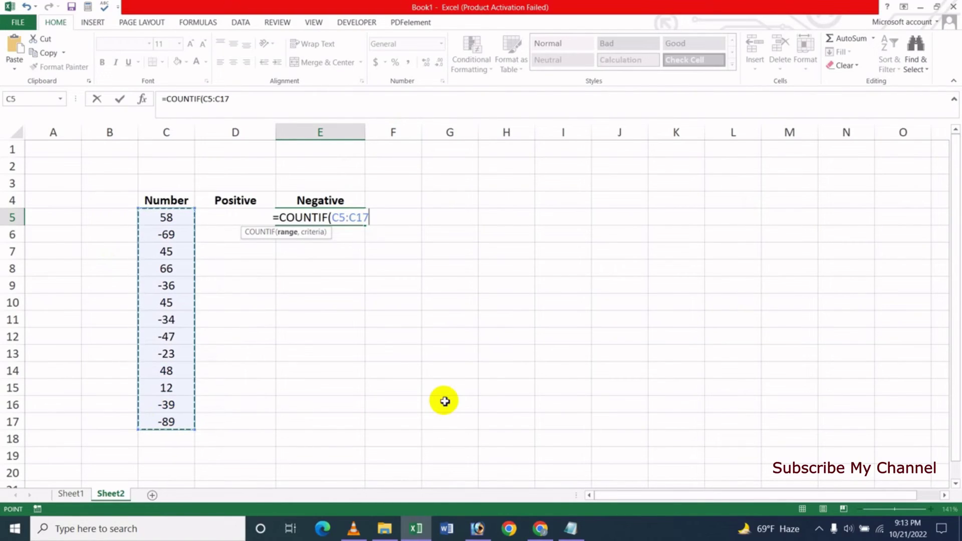
text(,)
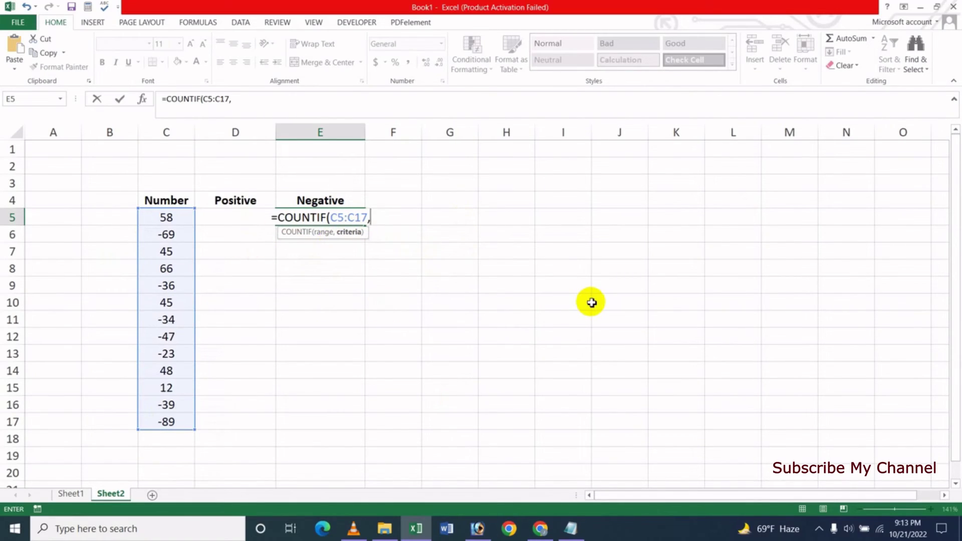
text(")
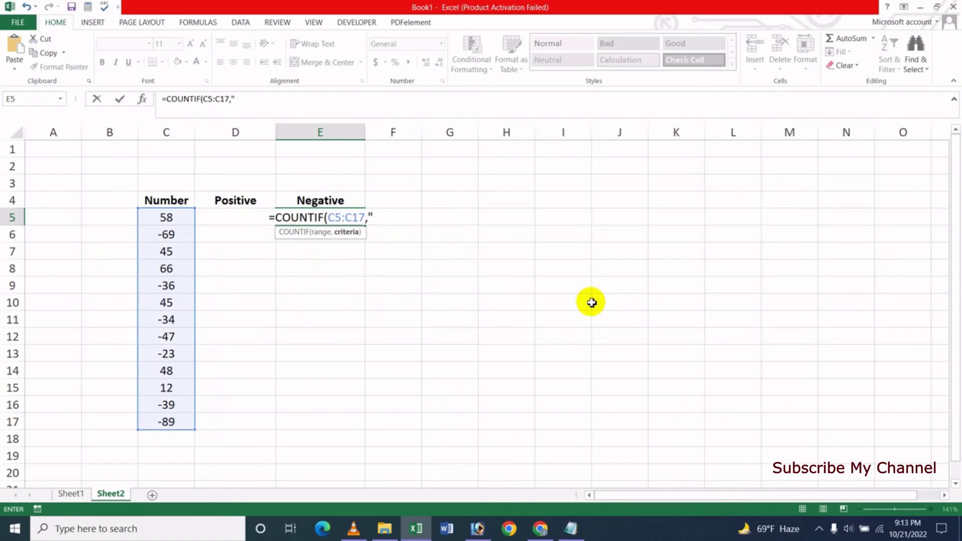
text(<0)
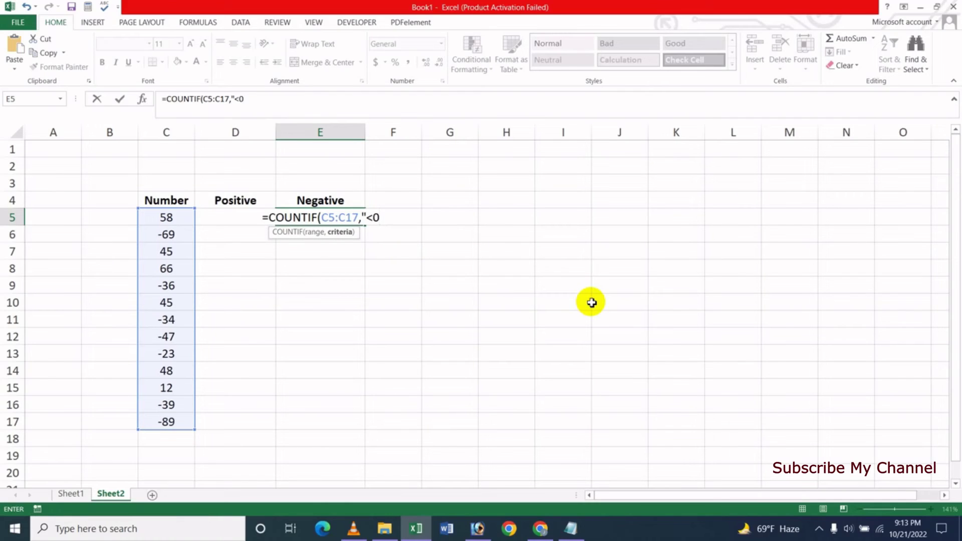
text(")
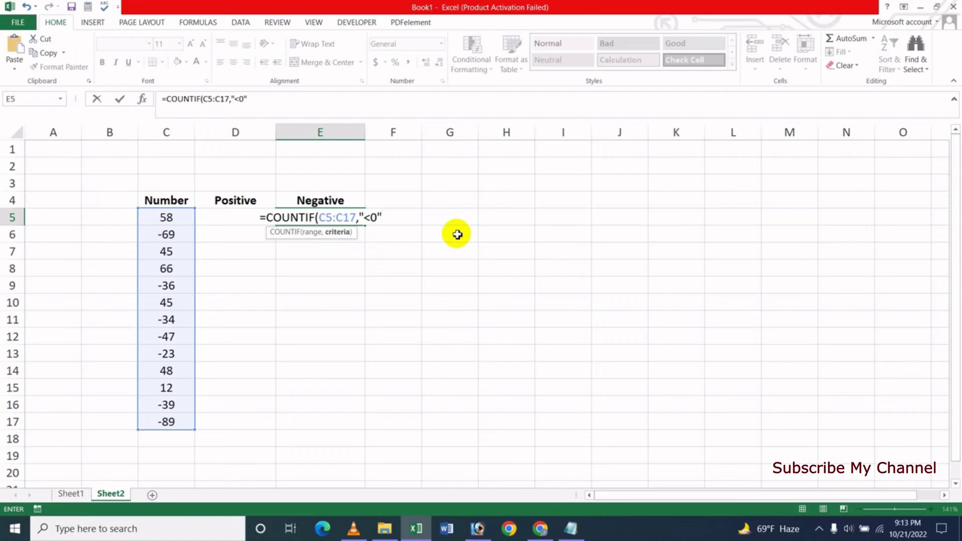
text())
Commit the E5 formula so it shows 7, and check the seven negative values in column C.
key(Return)
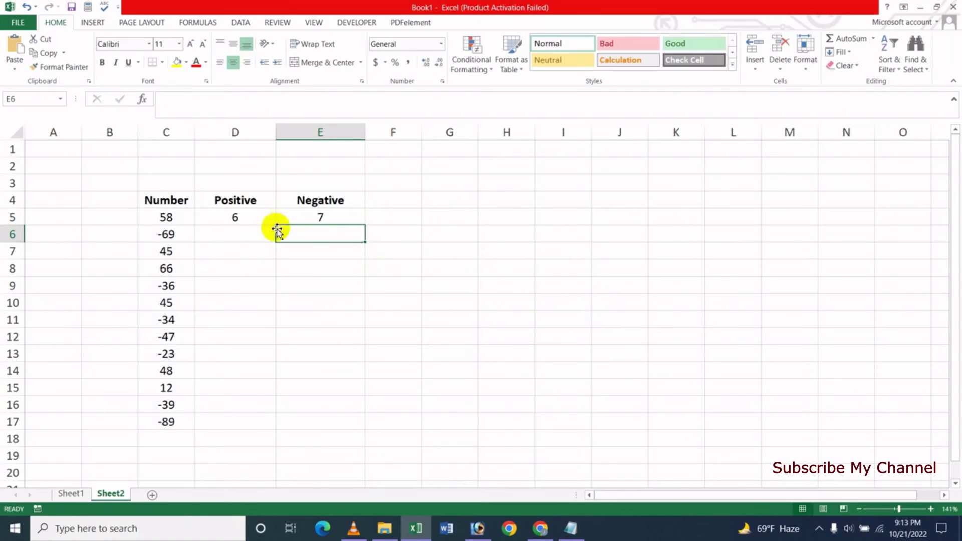
click(323, 218)
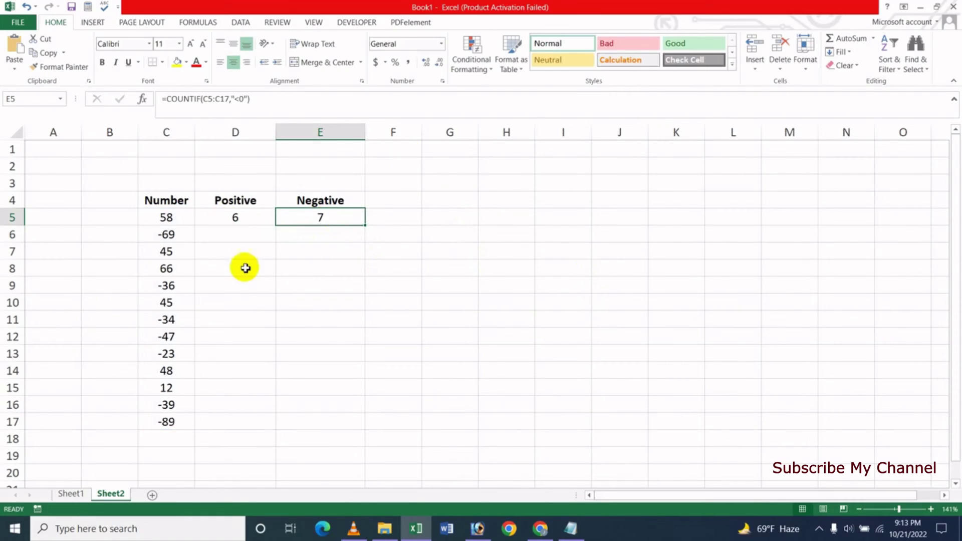
click(181, 236)
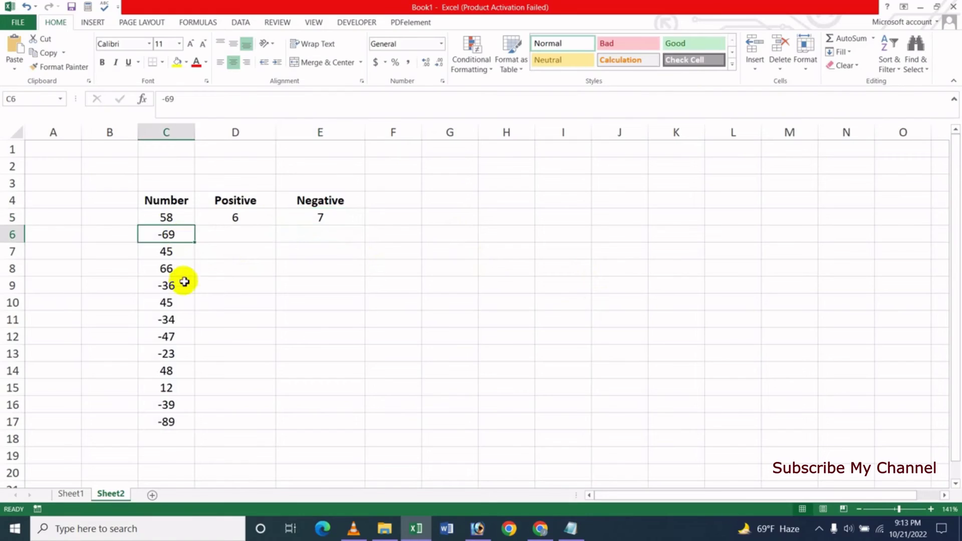
click(183, 283)
click(175, 321)
click(174, 337)
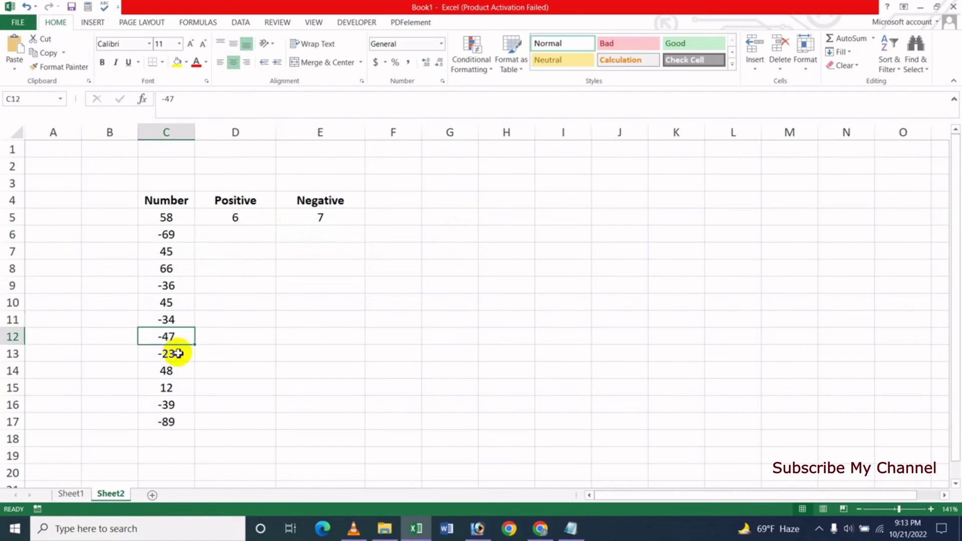
click(177, 354)
click(179, 406)
click(172, 422)
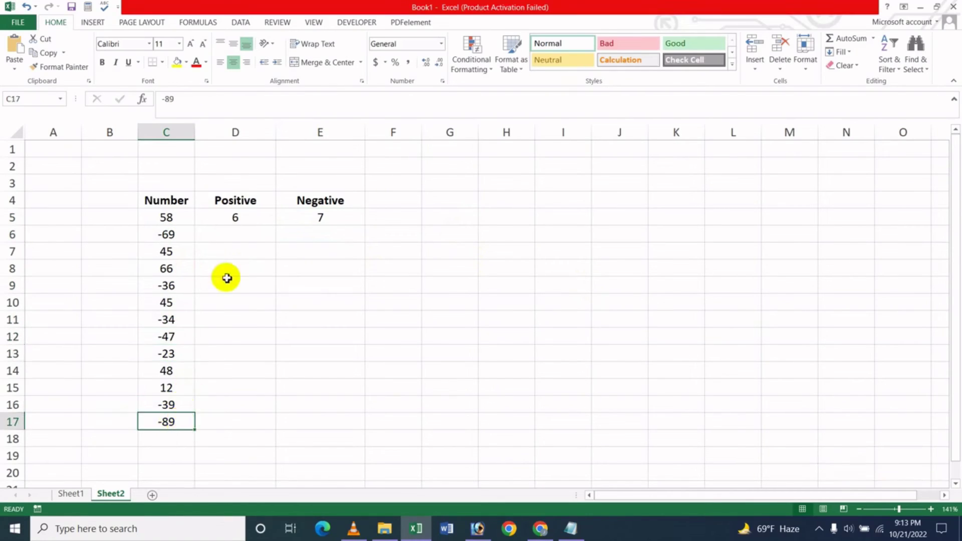
click(317, 217)
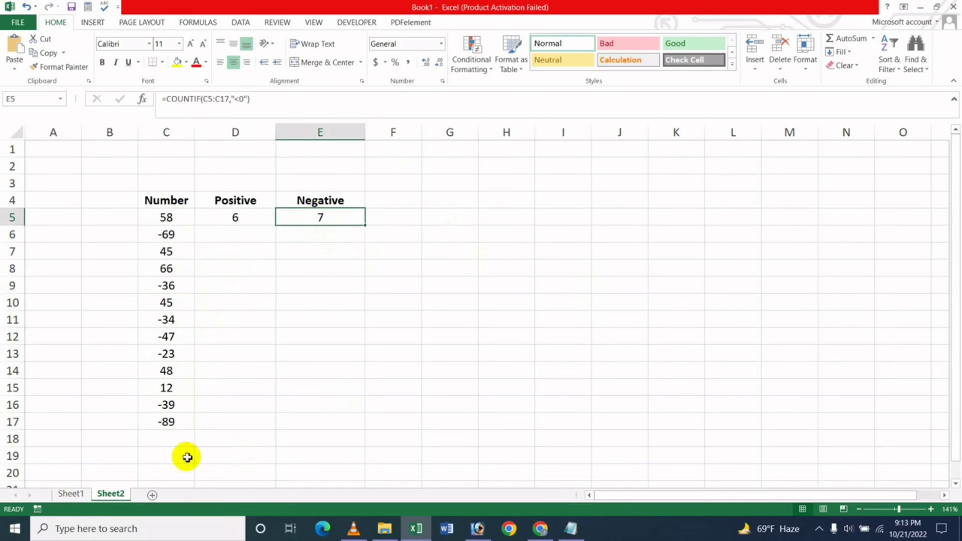